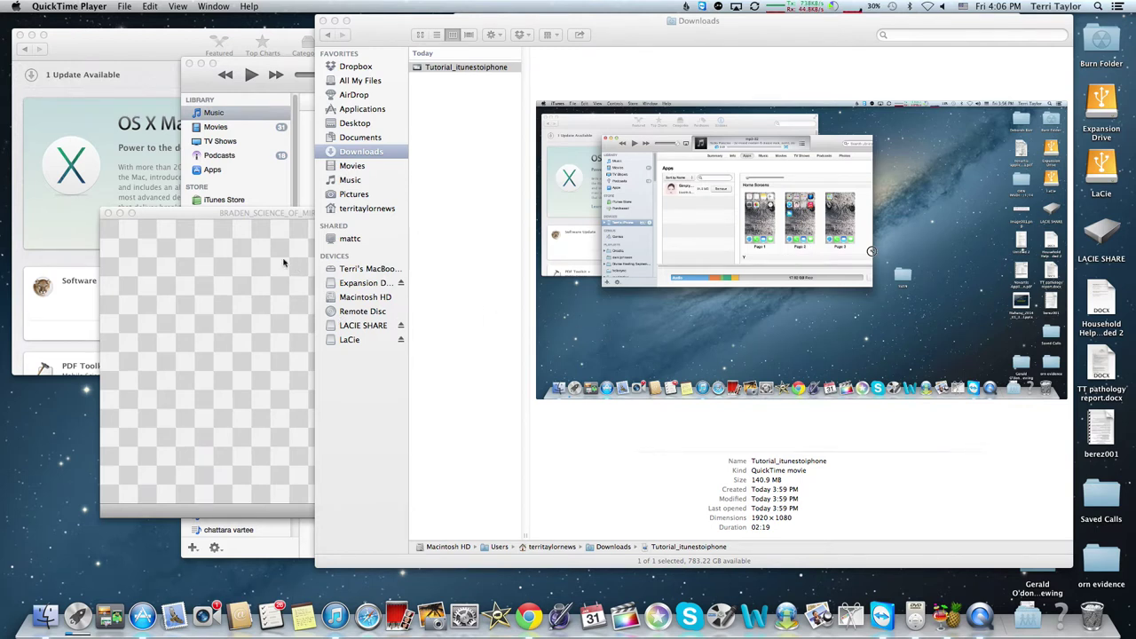
Quit DVD Player so the BRADEN_SCIENCE_OF_MIRACLES_DVD playback window closes
click(265, 219)
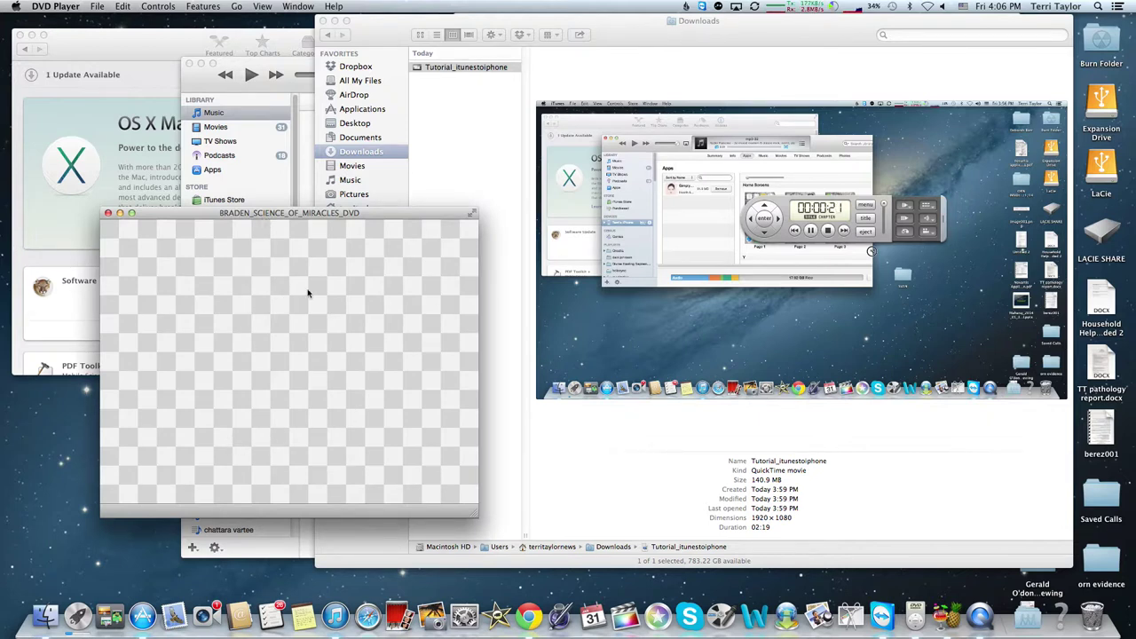
drag(325, 219, 463, 197)
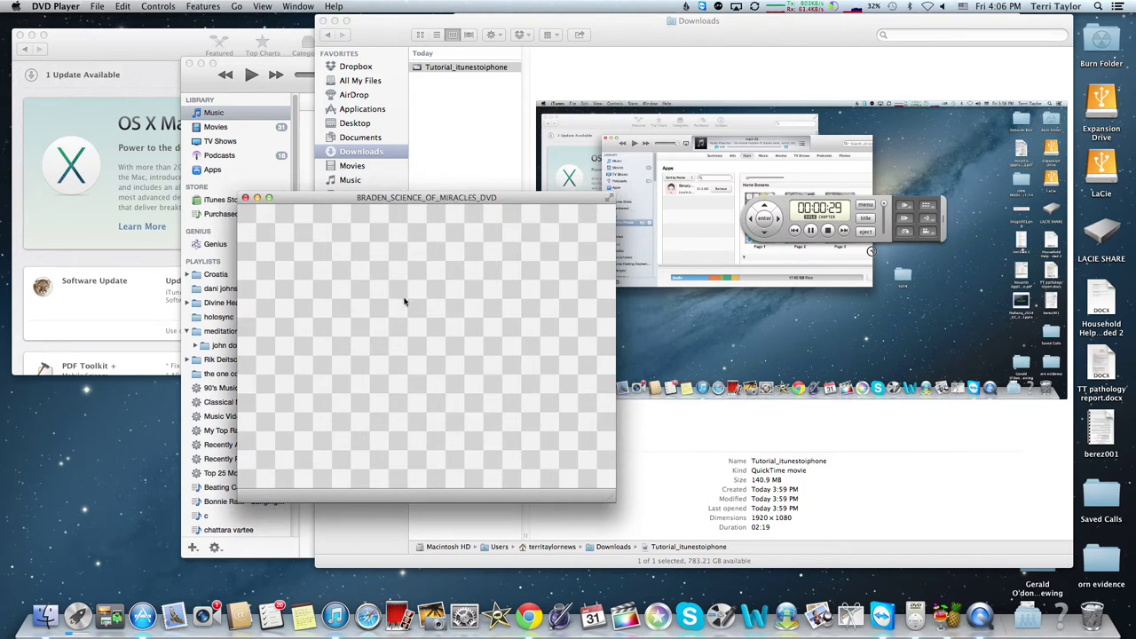
drag(354, 205, 354, 212)
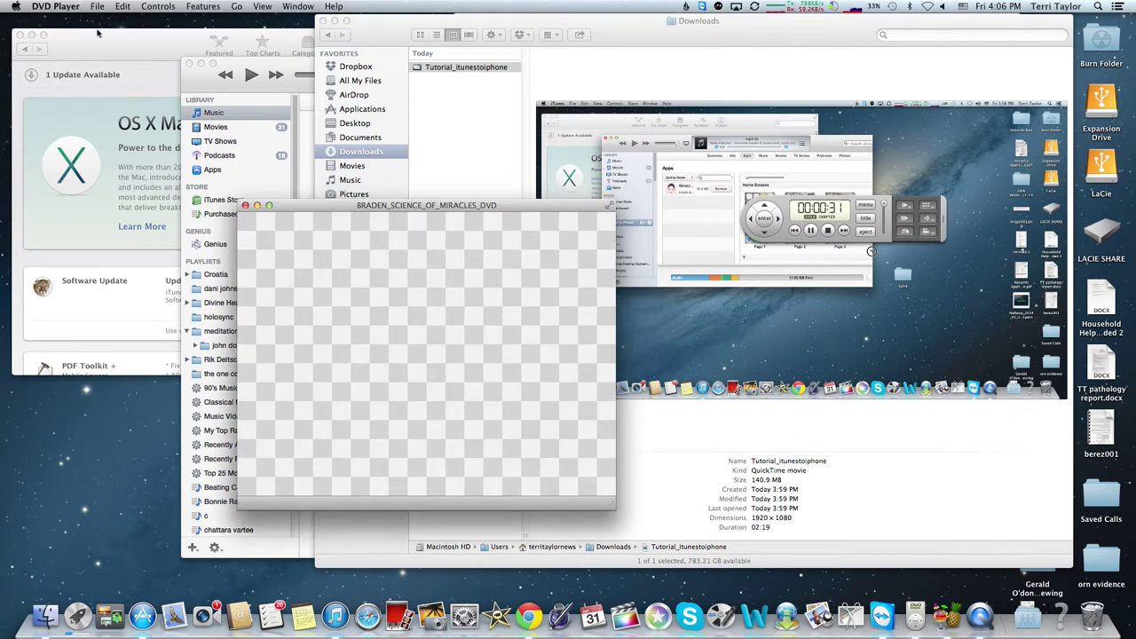
click(51, 8)
key(super+q)
click(55, 7)
click(531, 340)
click(531, 341)
click(44, 6)
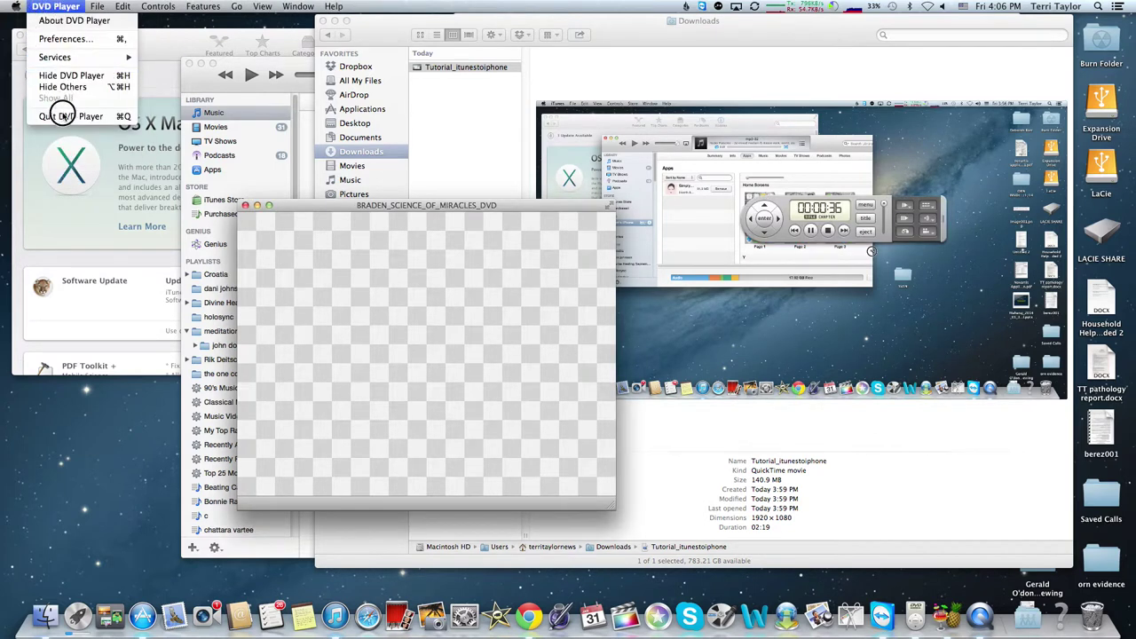
click(60, 117)
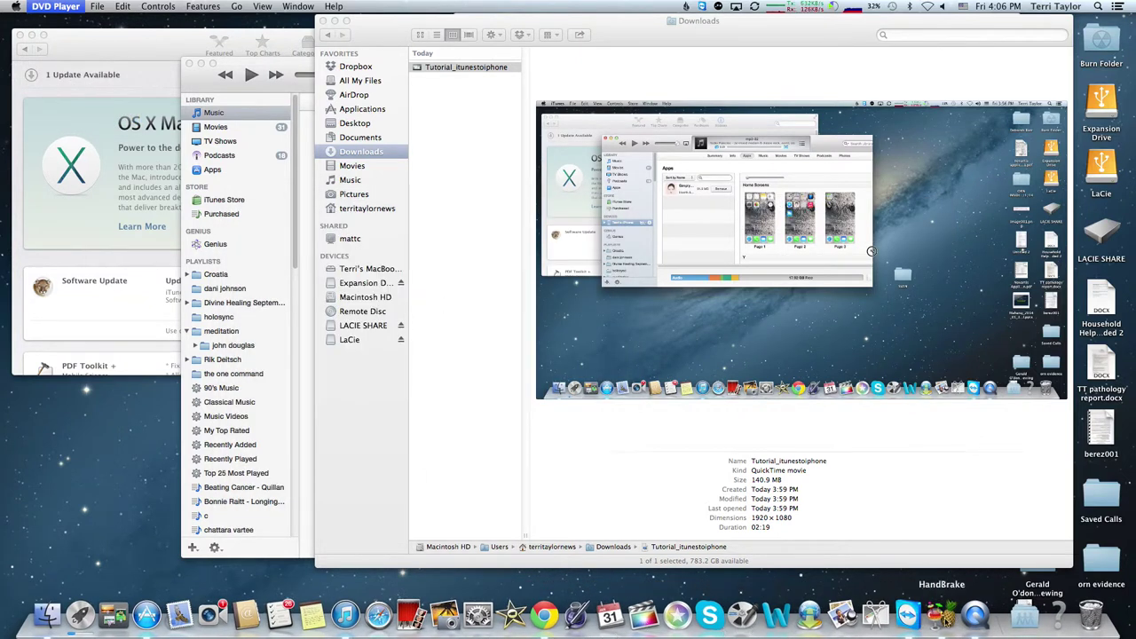
Launch HandBrake from the Dock and position its window
click(936, 612)
drag(621, 203, 564, 124)
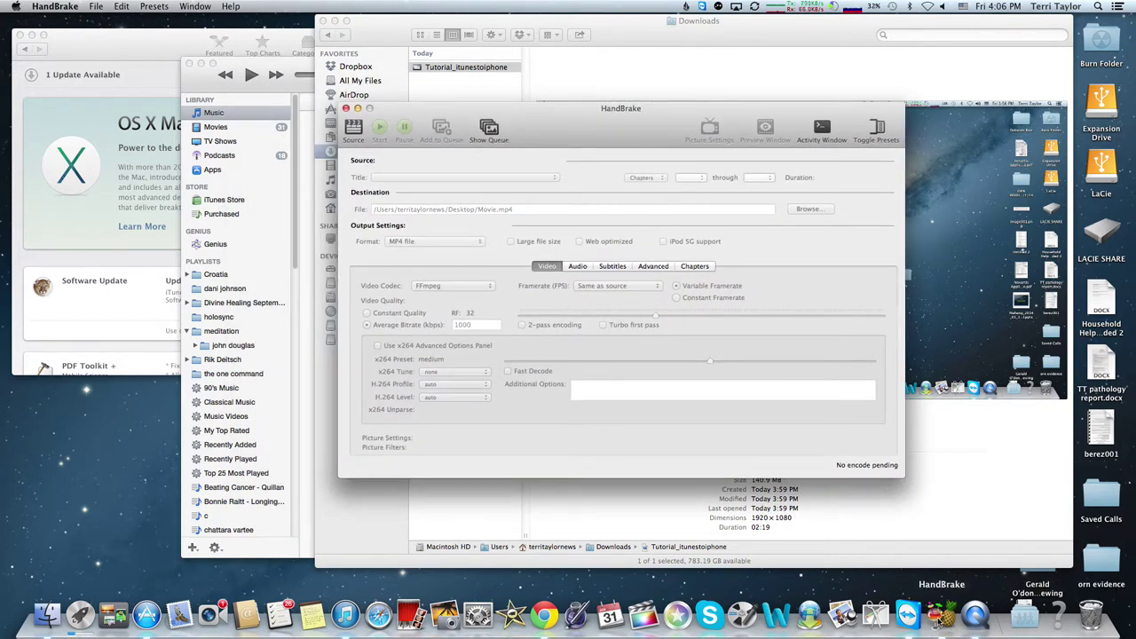
drag(582, 122, 544, 165)
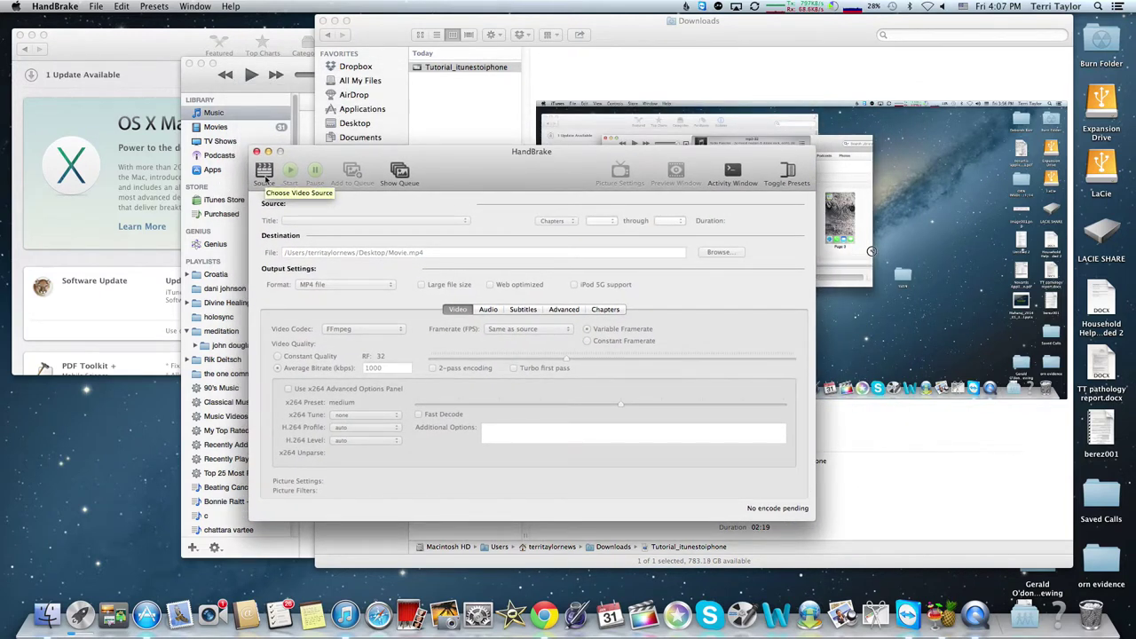
Load the BRADEN_SCIENCE_OF_MIRACLES_DVD disc as the source, scanning past the copy-protection warning
click(264, 174)
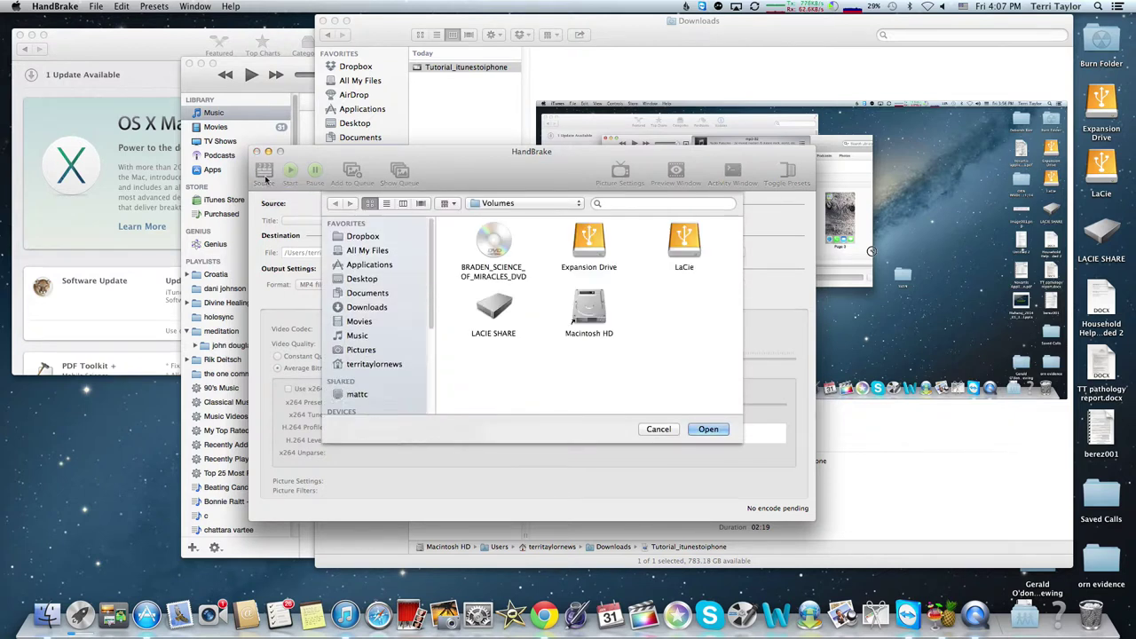
click(490, 266)
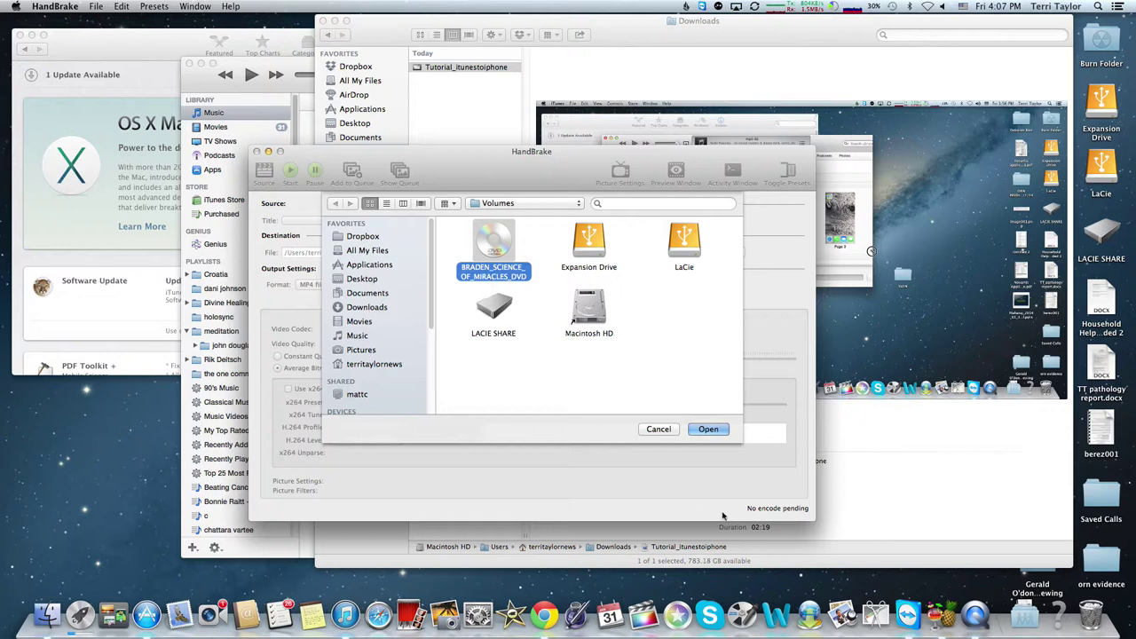
click(709, 430)
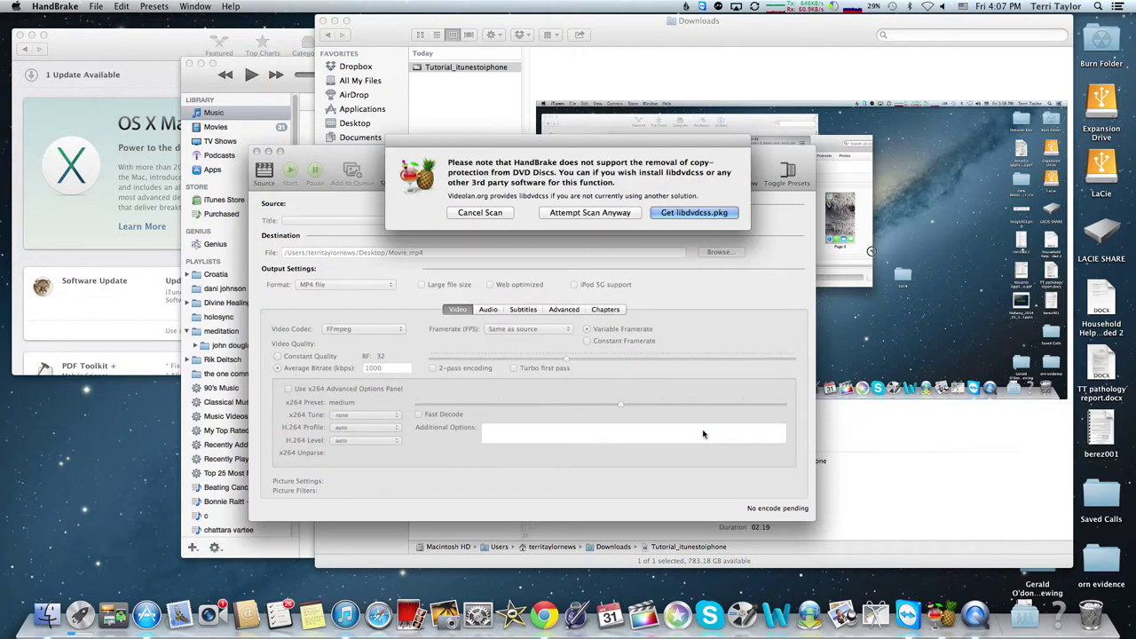
click(608, 212)
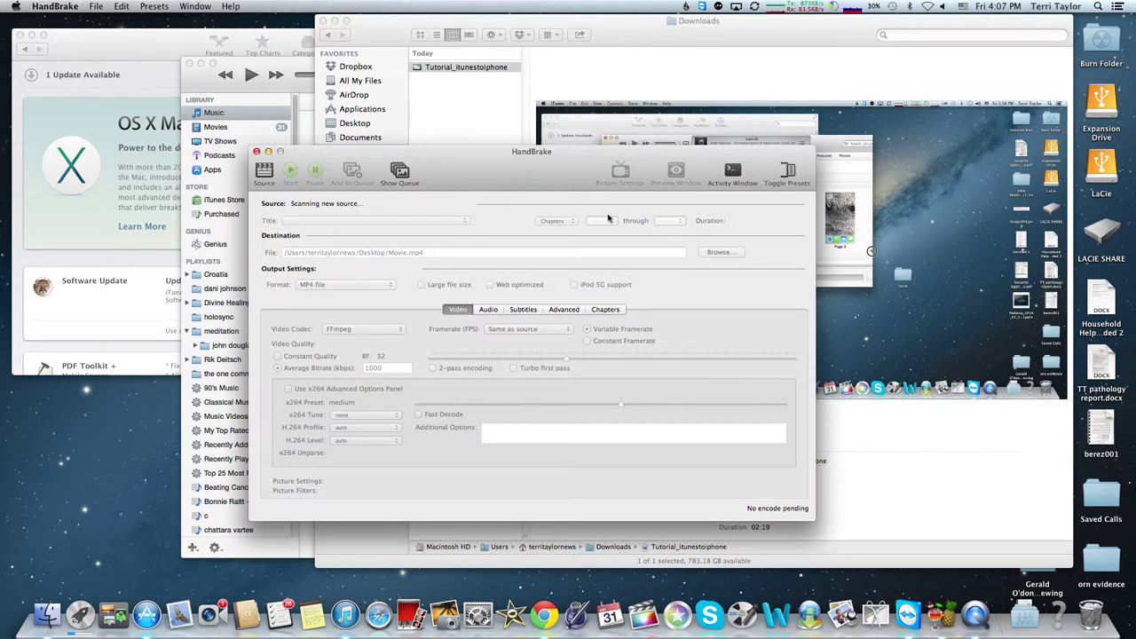
Let the disc scan finish, loading the 59:05 title 1 with chapters 1–7
mouse_move(523, 172)
mouse_down()
mouse_move(525, 217)
mouse_move(547, 183)
mouse_move(542, 165)
mouse_up()
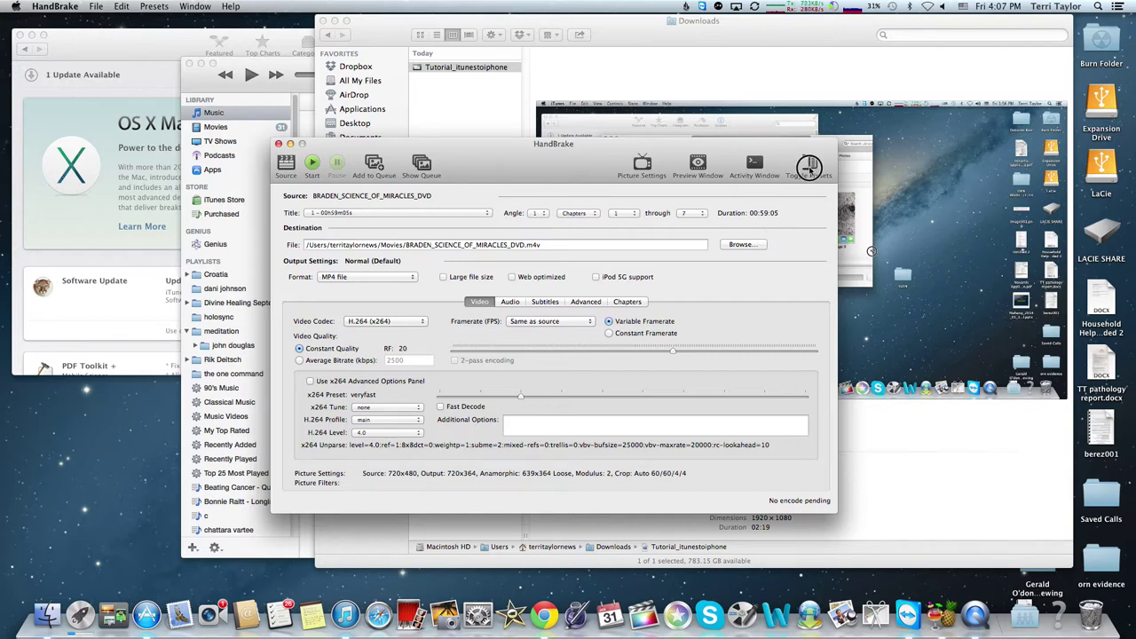
Apply the High Profile preset from the Regular presets list
click(809, 162)
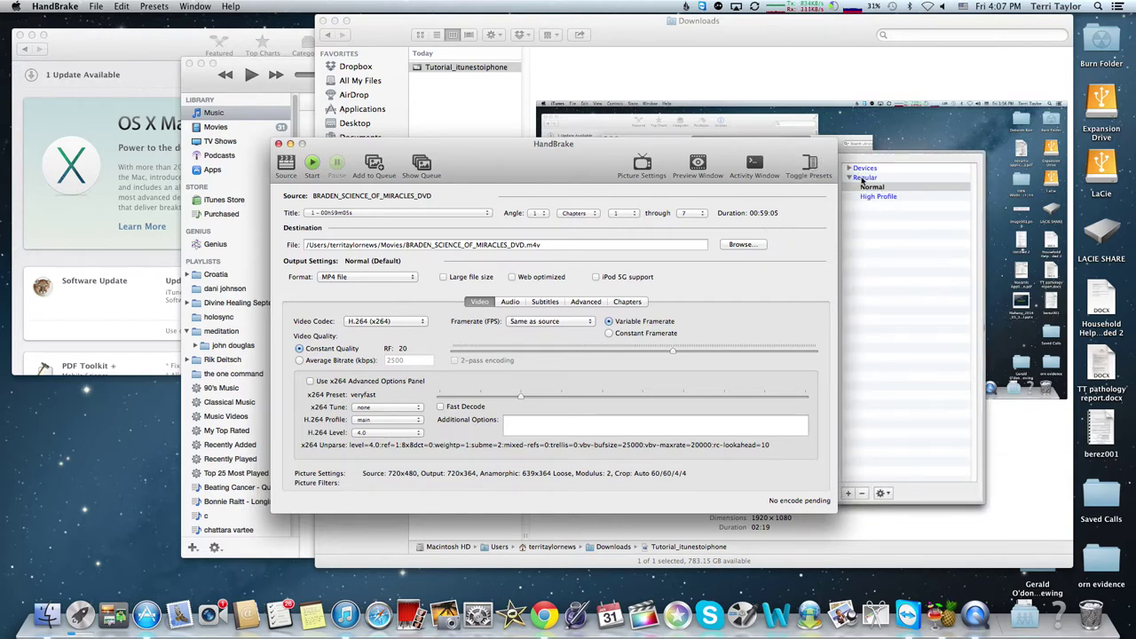
click(876, 197)
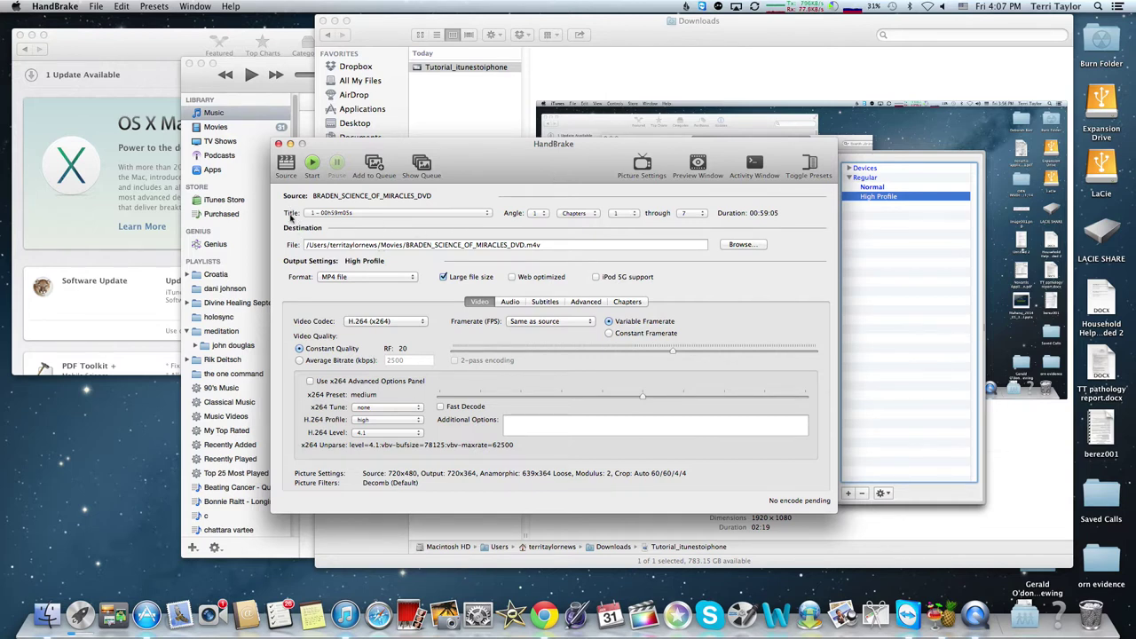
click(385, 214)
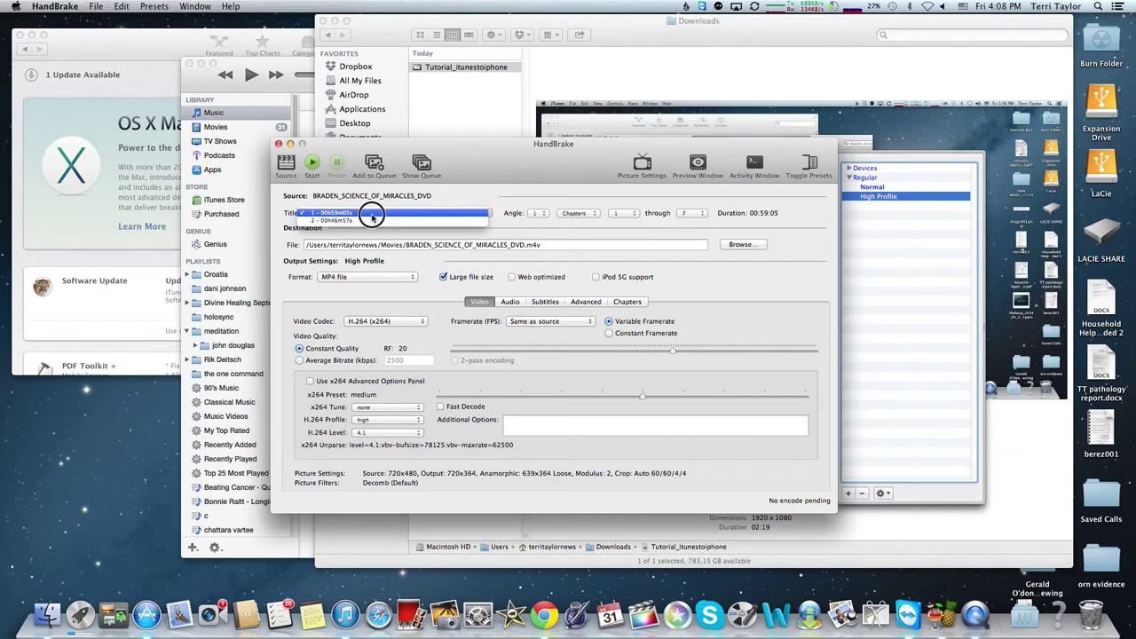
Keep title 1 (00h59m05s) selected with BRADEN_SCIENCE_OF_MIRACLES_DVD.m4v in Movies as destination
click(371, 215)
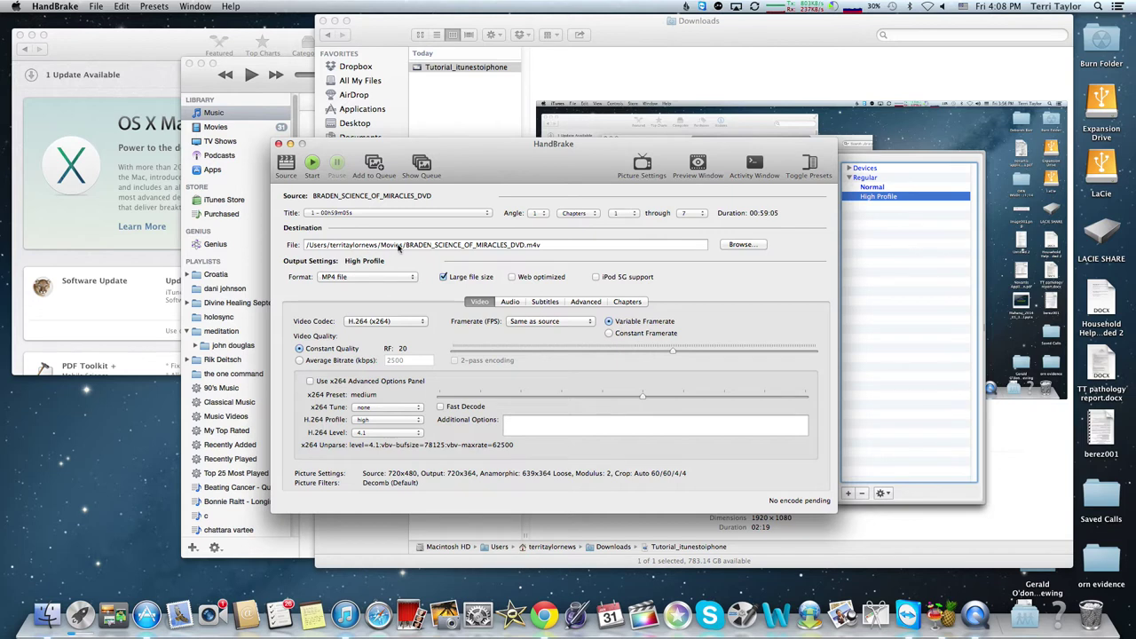
click(530, 245)
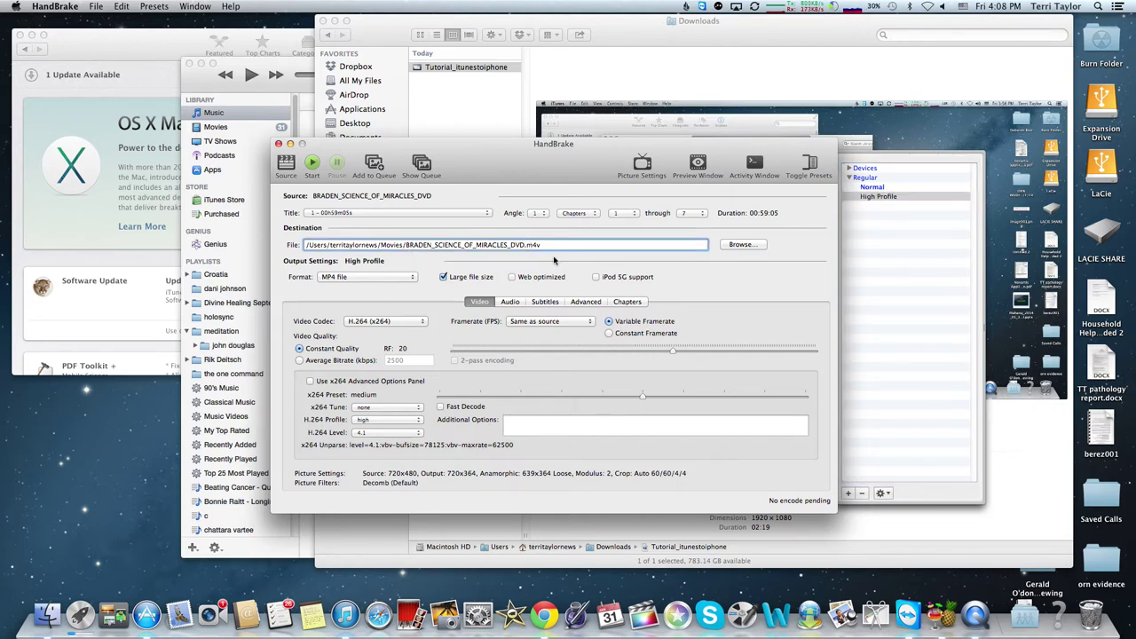
click(463, 214)
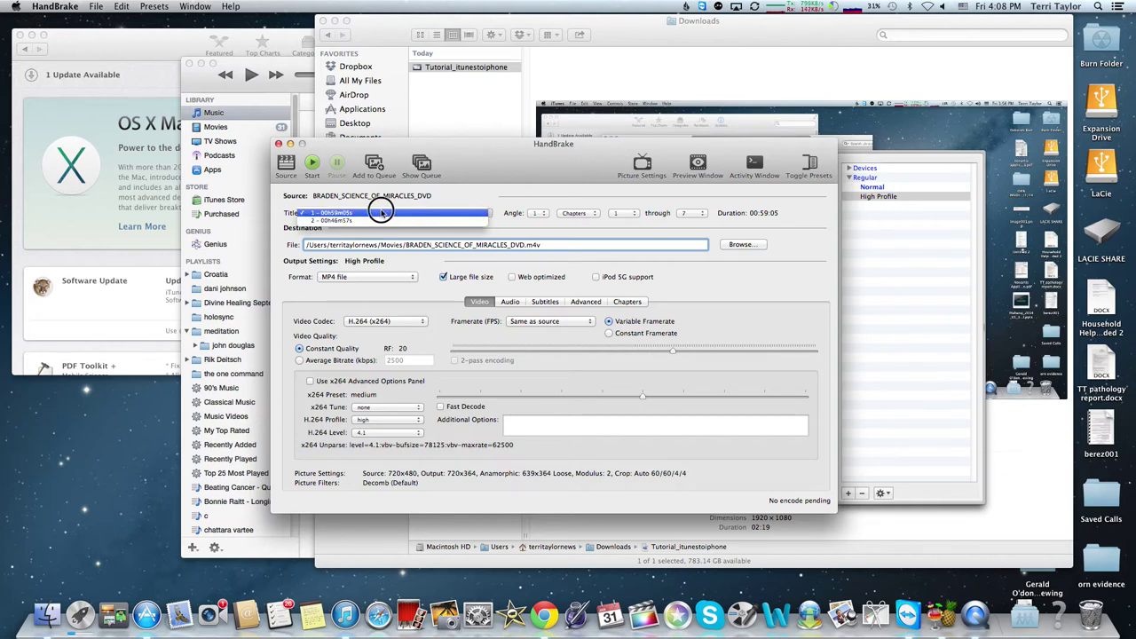
click(580, 186)
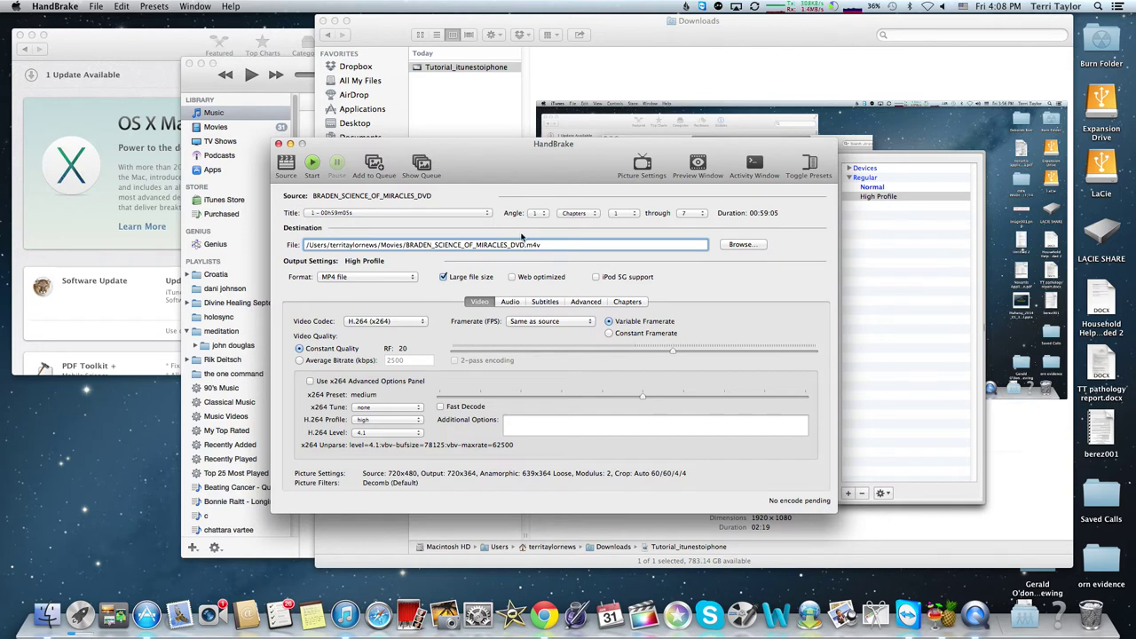
click(387, 214)
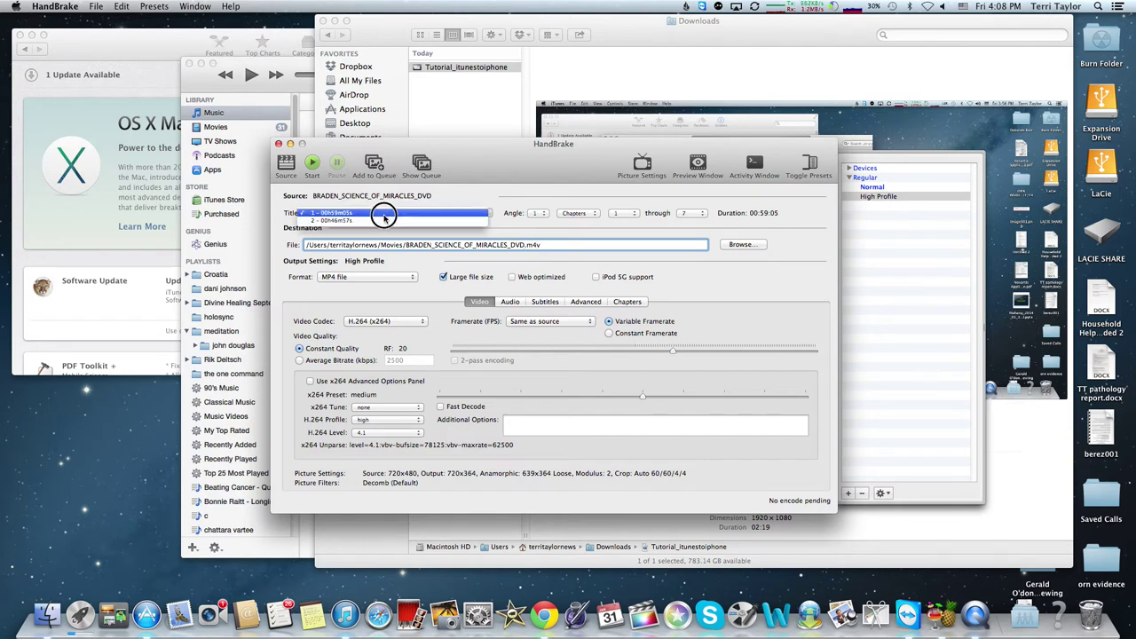
click(561, 182)
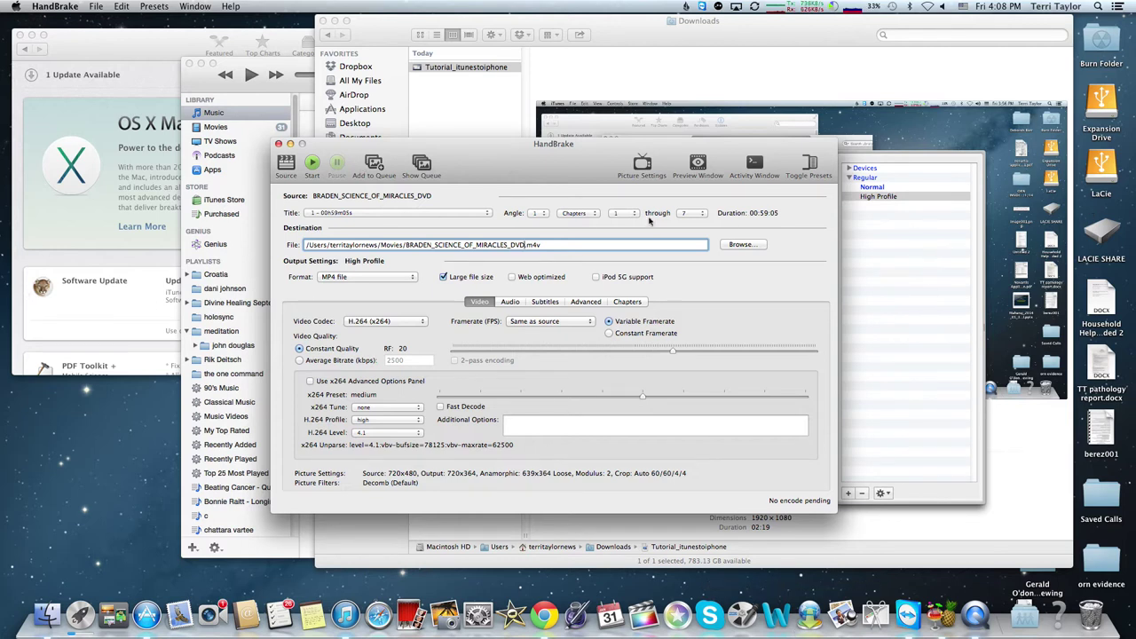
click(371, 214)
click(371, 214)
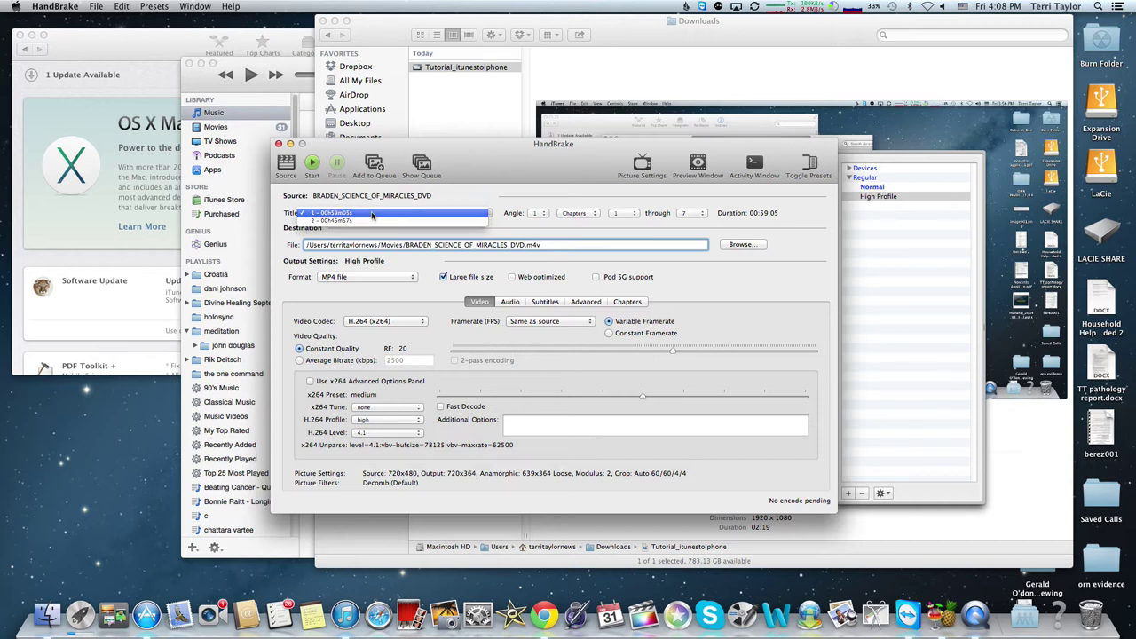
Start the High Profile encode of title 1, then check CPU load while it runs
click(312, 164)
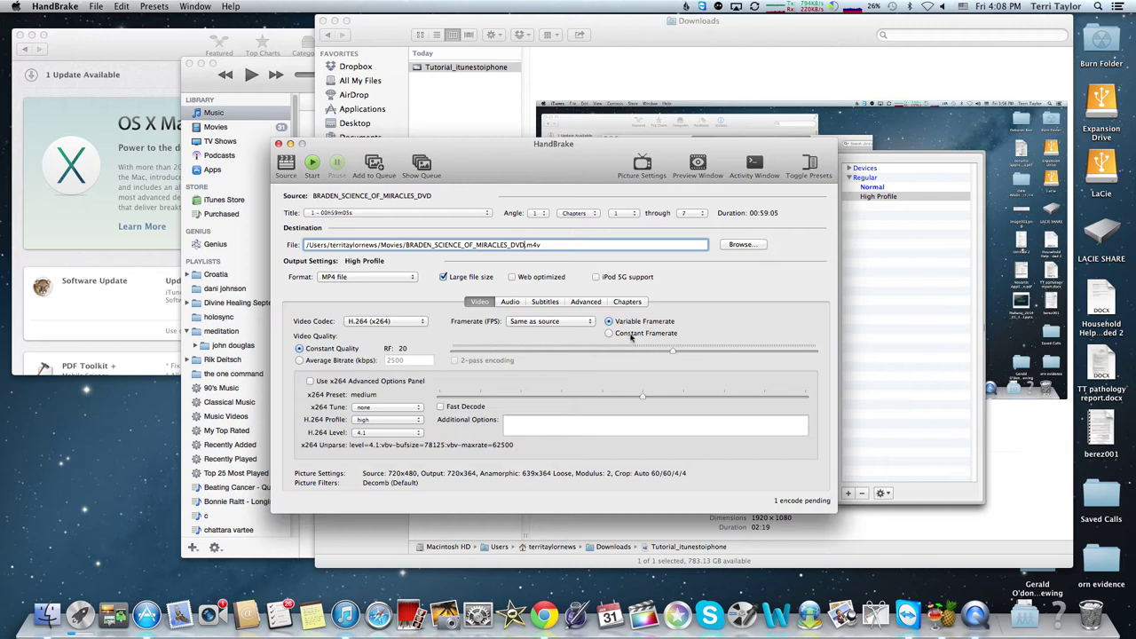
drag(564, 162, 545, 160)
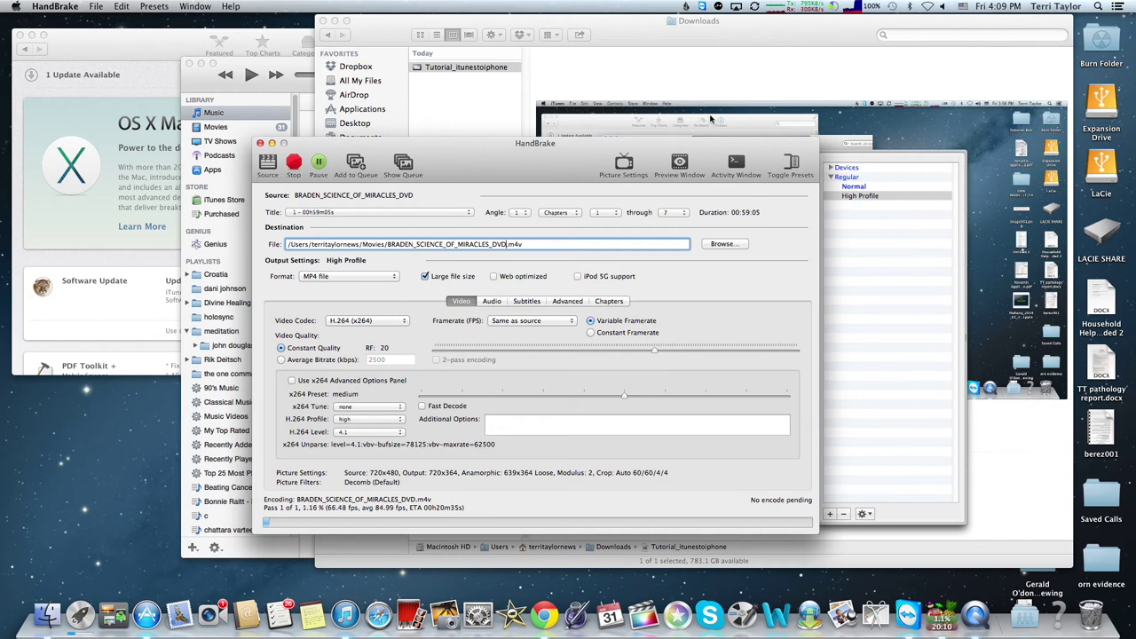
click(857, 9)
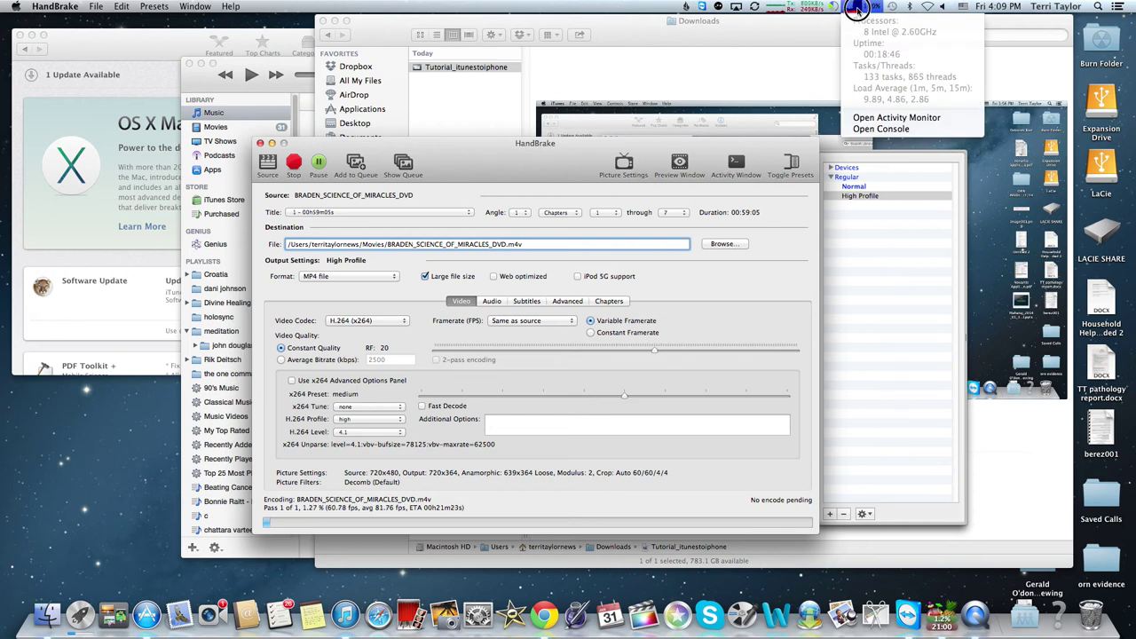
click(859, 9)
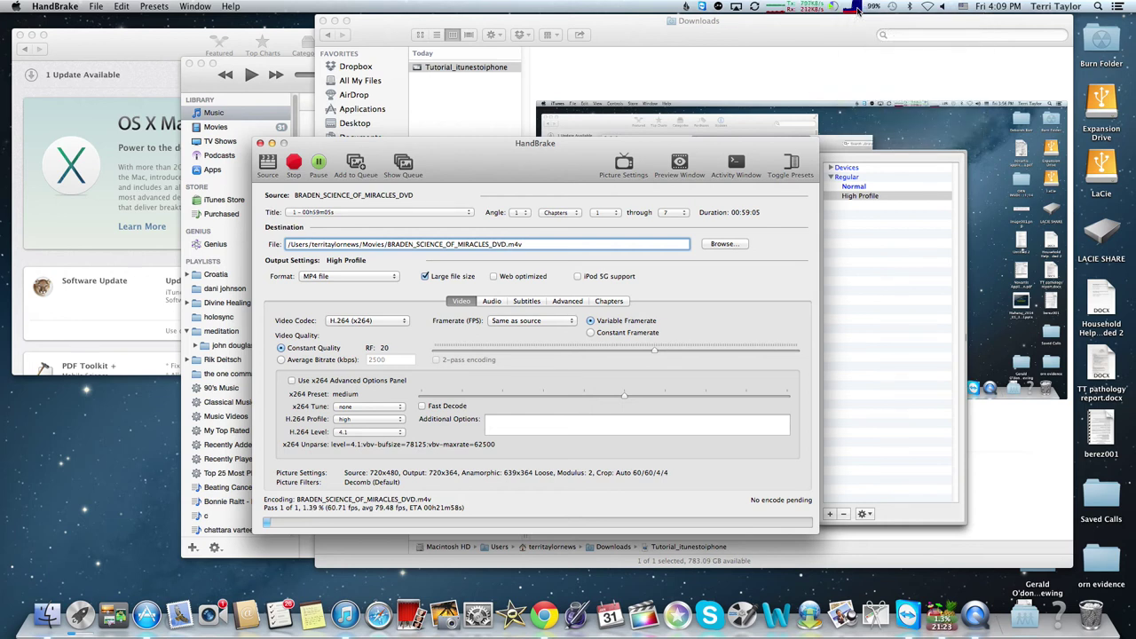